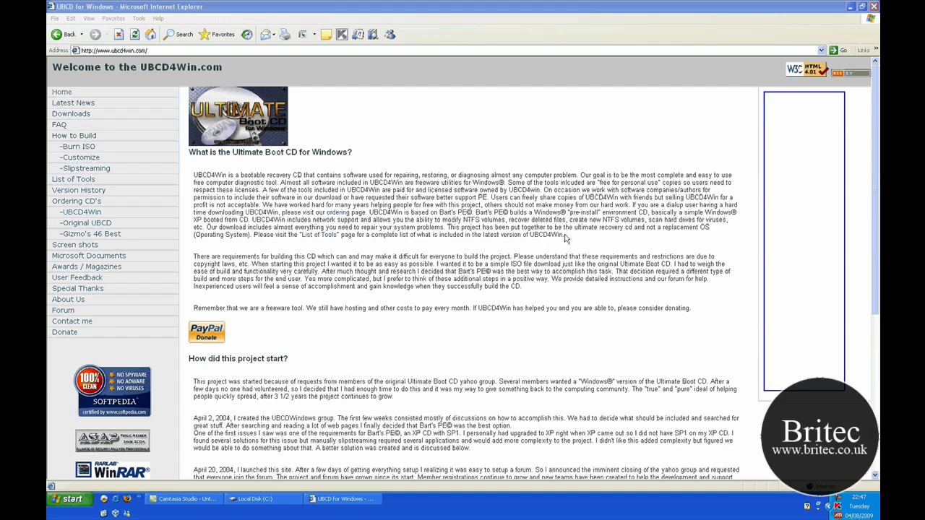
Step: View the Downloads page of the UBCD4Win website with its version 3.50 mirrors, and close the browser
drag(566, 237, 194, 175)
click(58, 166)
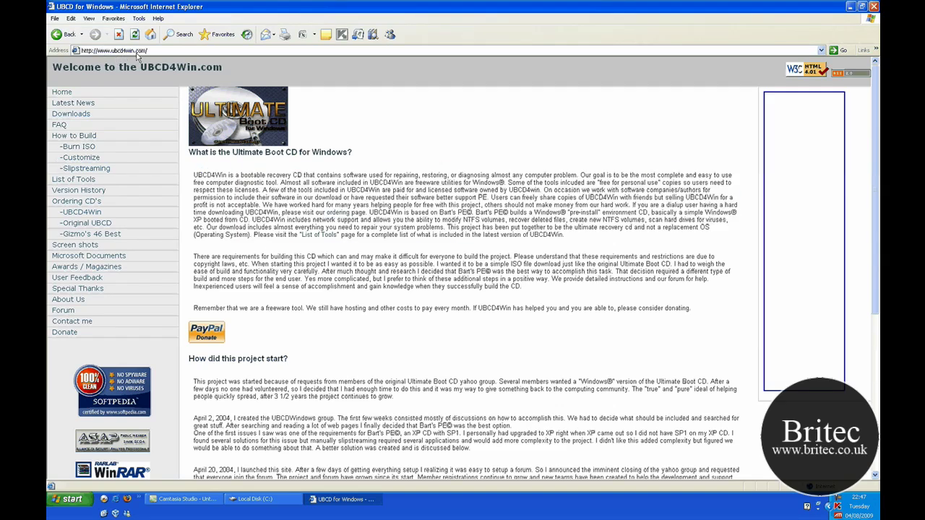
click(83, 116)
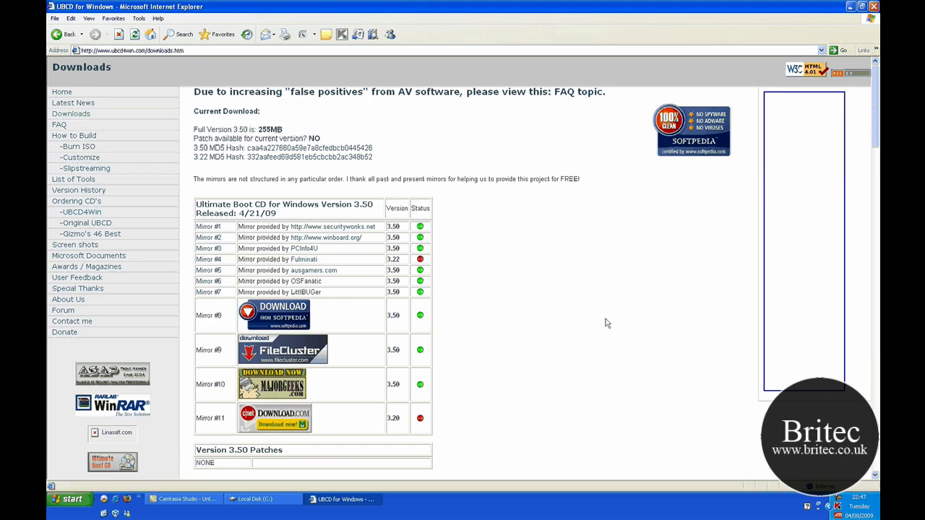
click(873, 6)
Step: Examine the Windows XP installation files in the xp folder on drive C and return to the drive's root
click(331, 301)
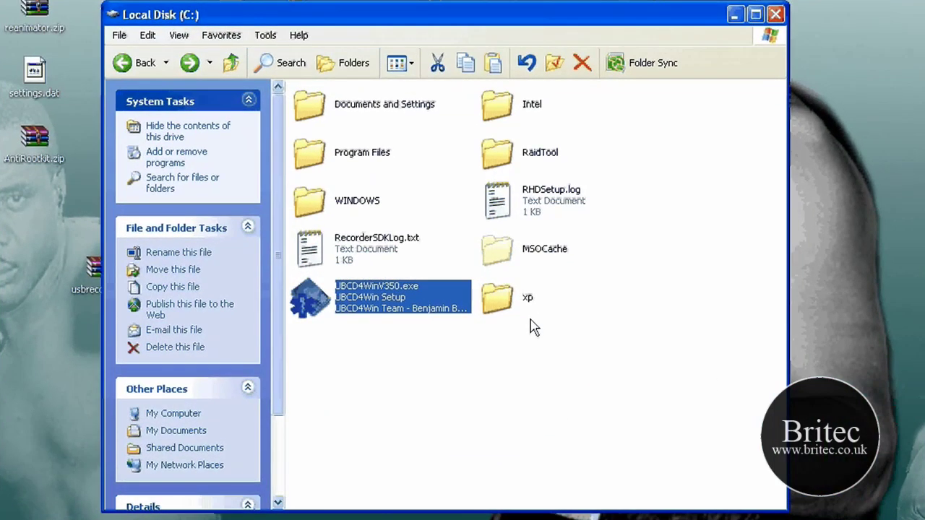
double_click(419, 293)
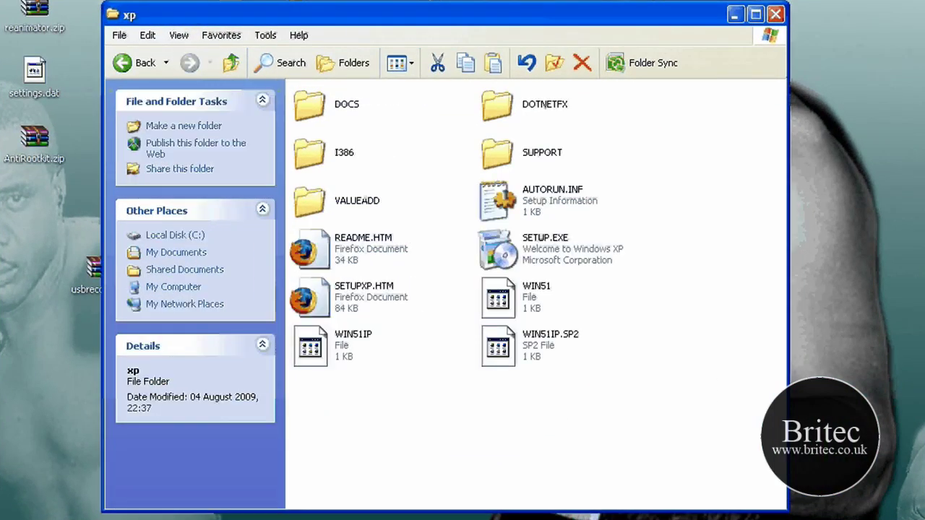
drag(680, 417, 138, 72)
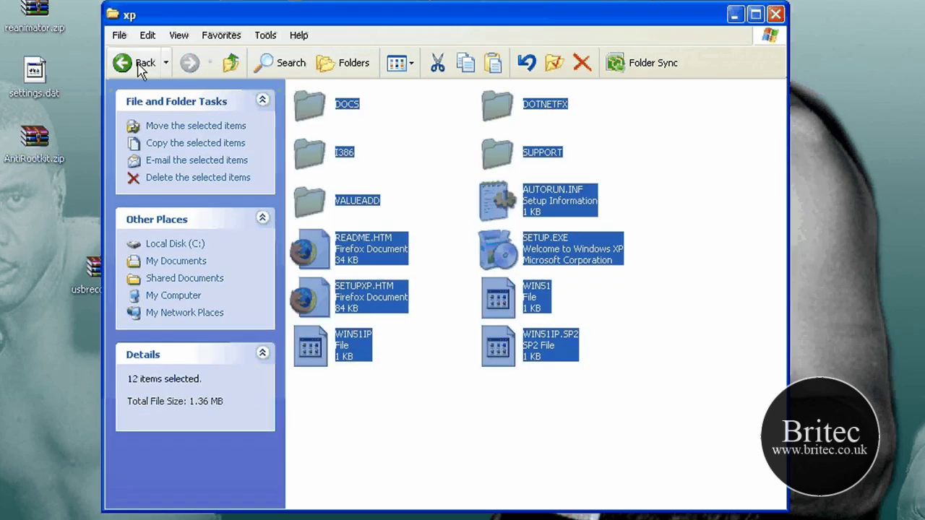
click(139, 67)
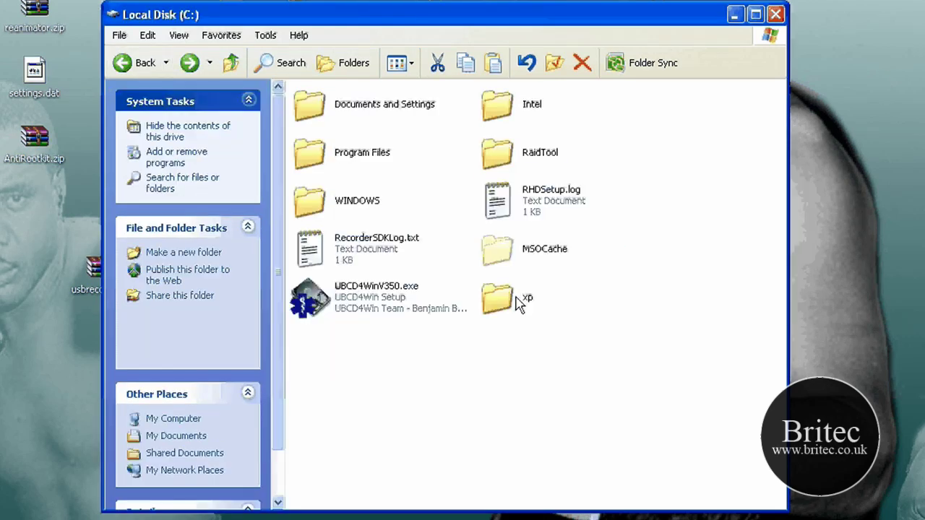
click(521, 300)
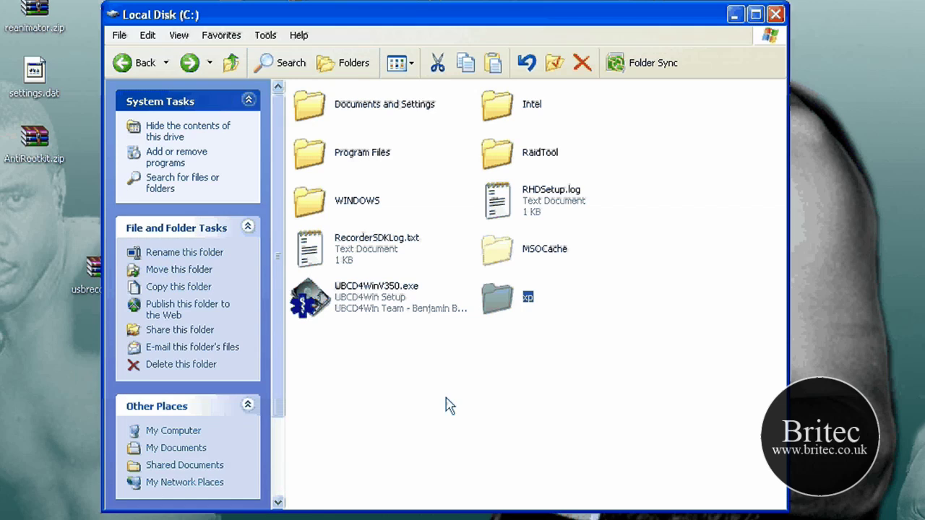
click(448, 405)
Step: Run UBCD4WinV350.exe from drive C with English as the setup language
double_click(311, 299)
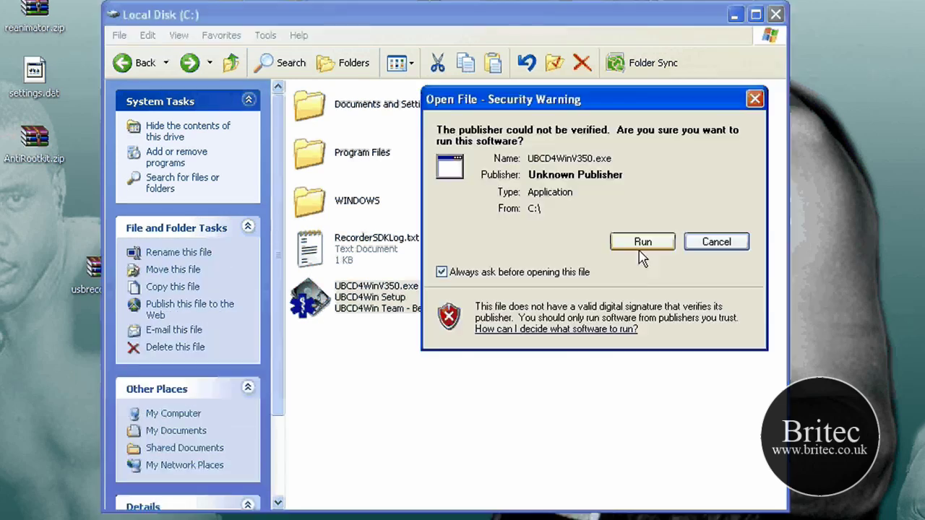
click(636, 245)
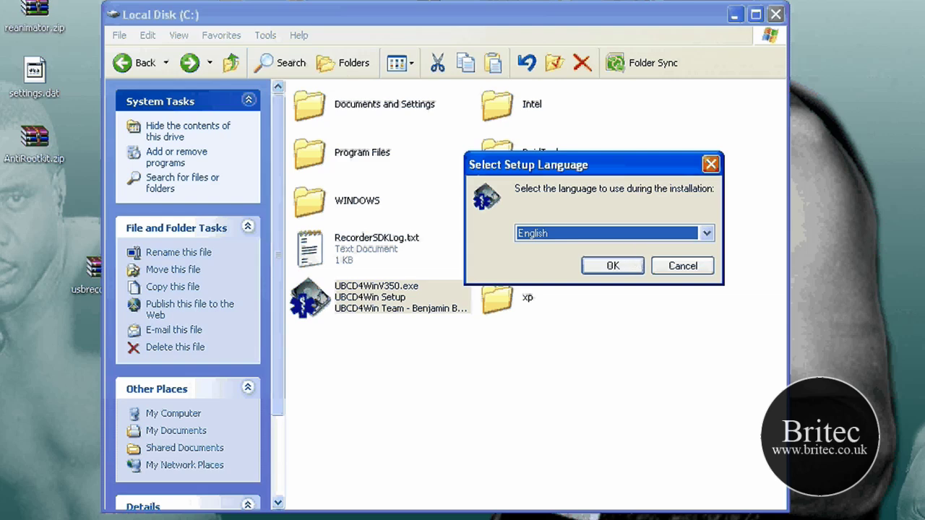
click(618, 269)
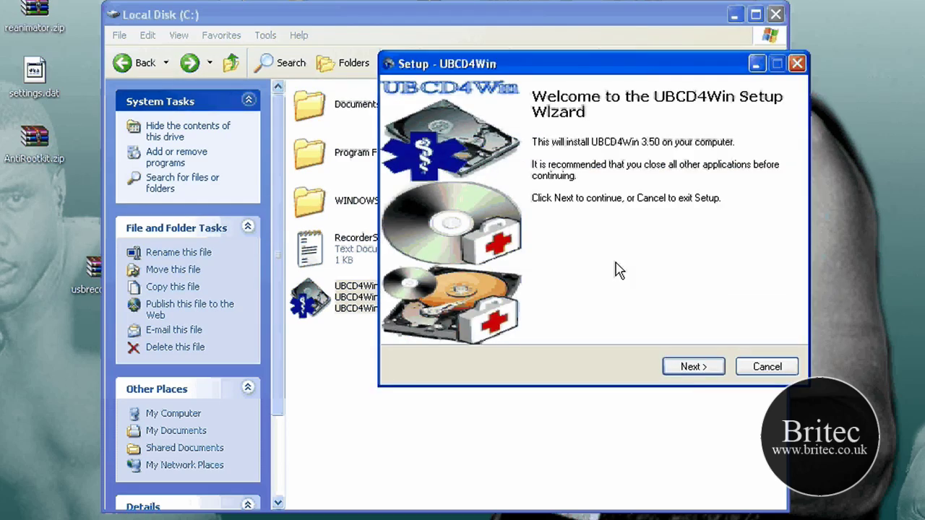
Step: Accept the license agreement and install UBCD4Win to C:\UBCD4Win with the Start Menu folder UBCD4Win
click(692, 367)
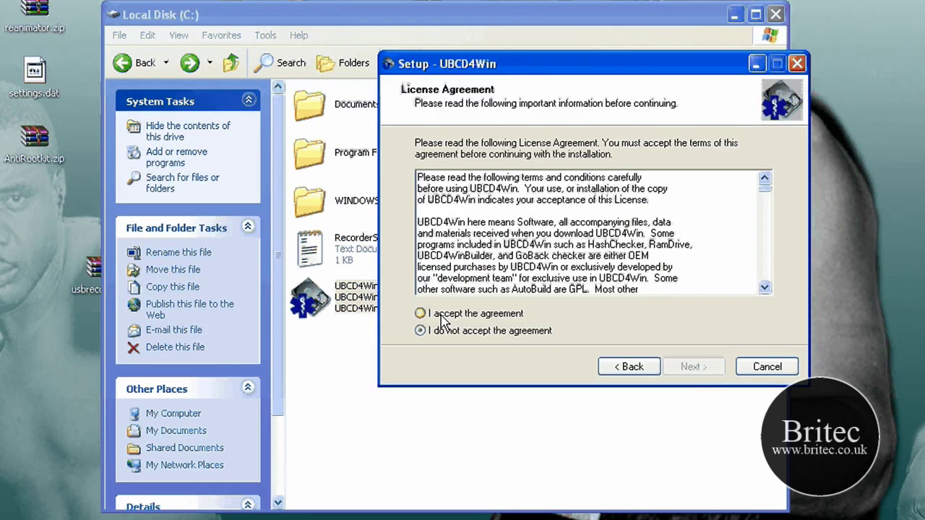
click(441, 317)
click(692, 367)
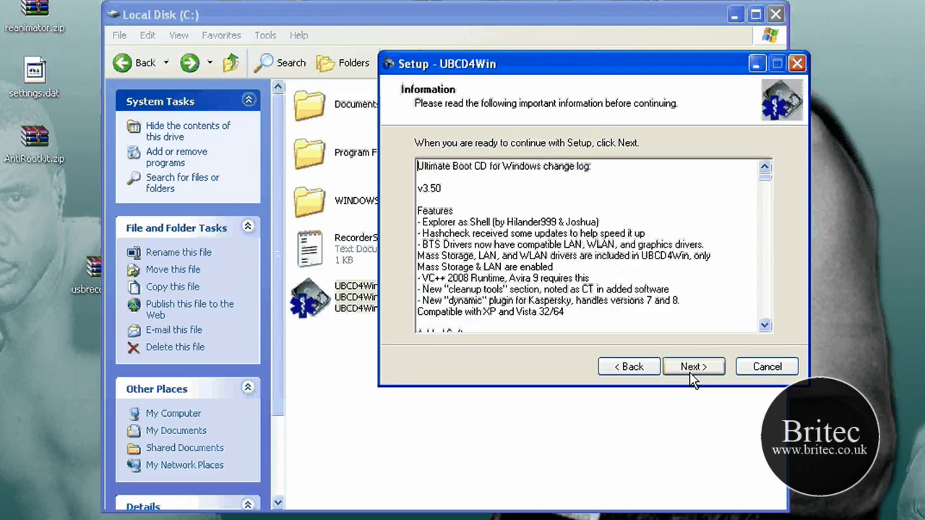
click(695, 368)
click(696, 368)
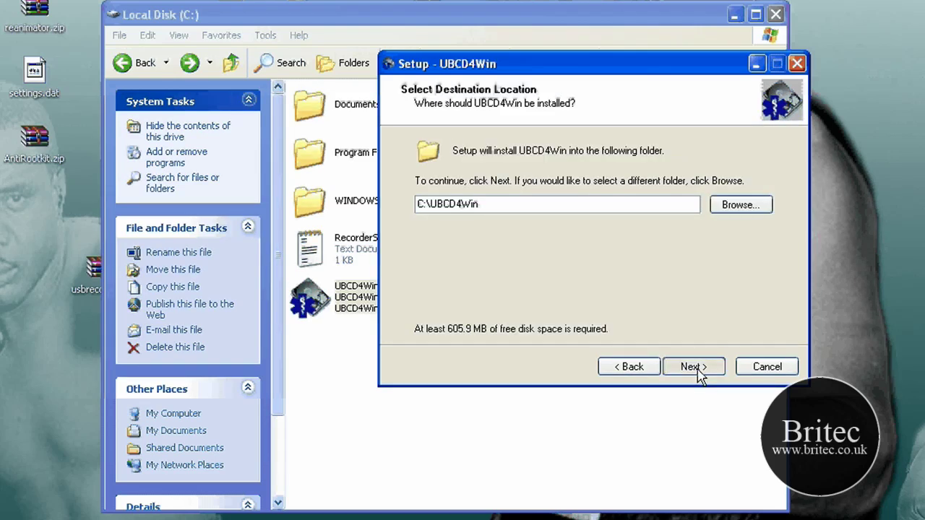
click(694, 368)
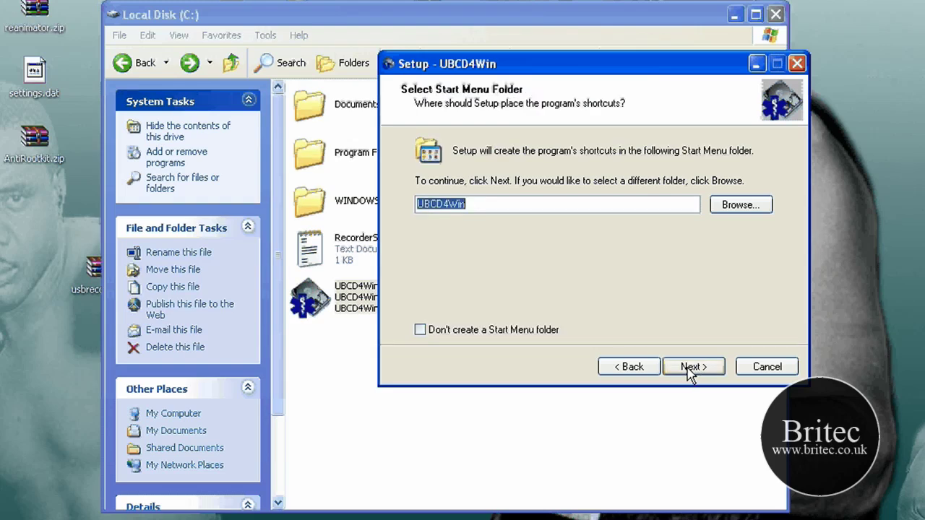
click(690, 368)
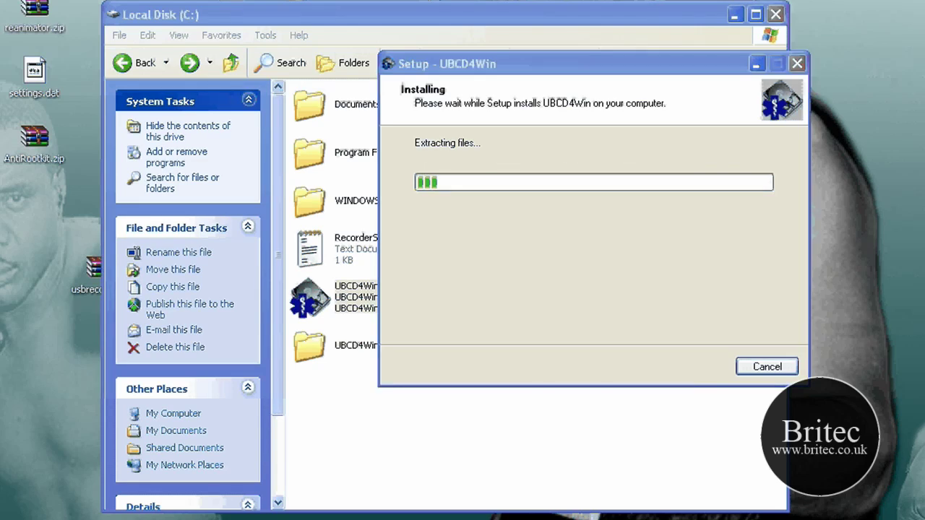
Step: Verify the download's MD5 hash and the extracted files, and have setup check for a patch file
click(654, 175)
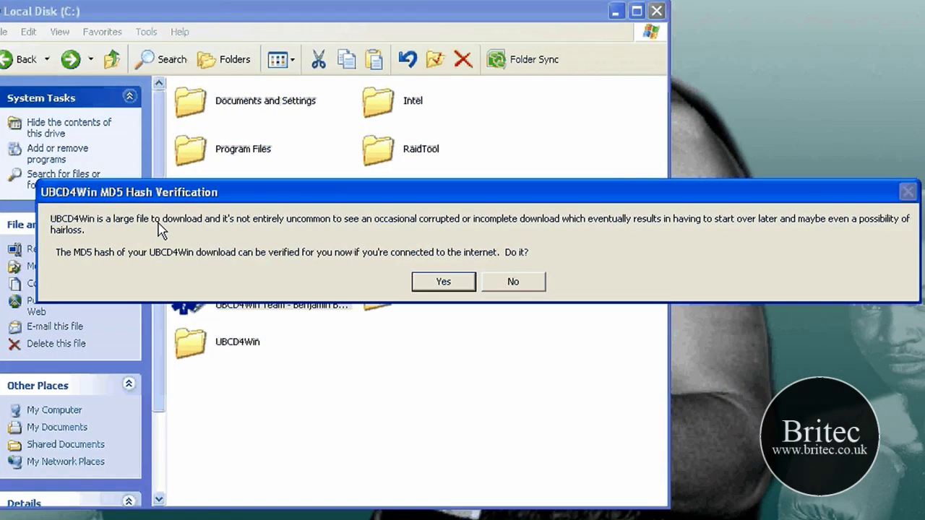
click(443, 282)
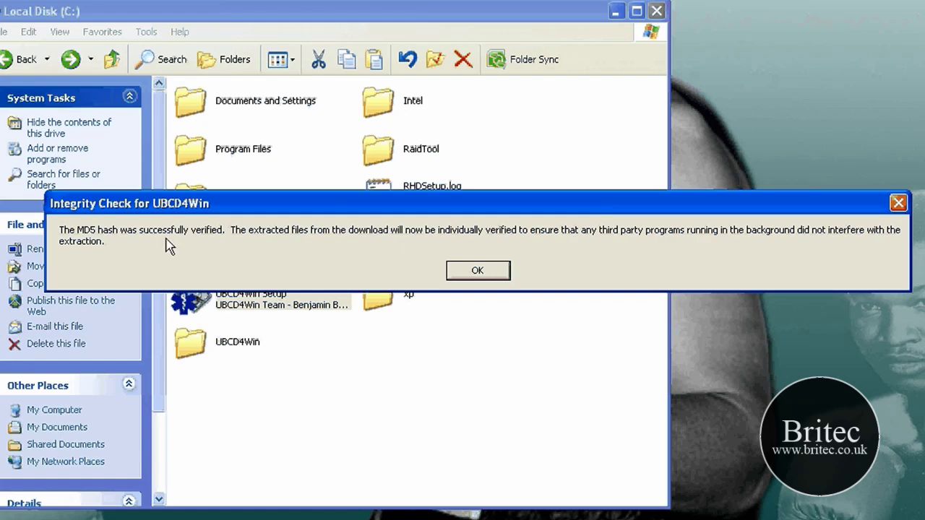
click(478, 271)
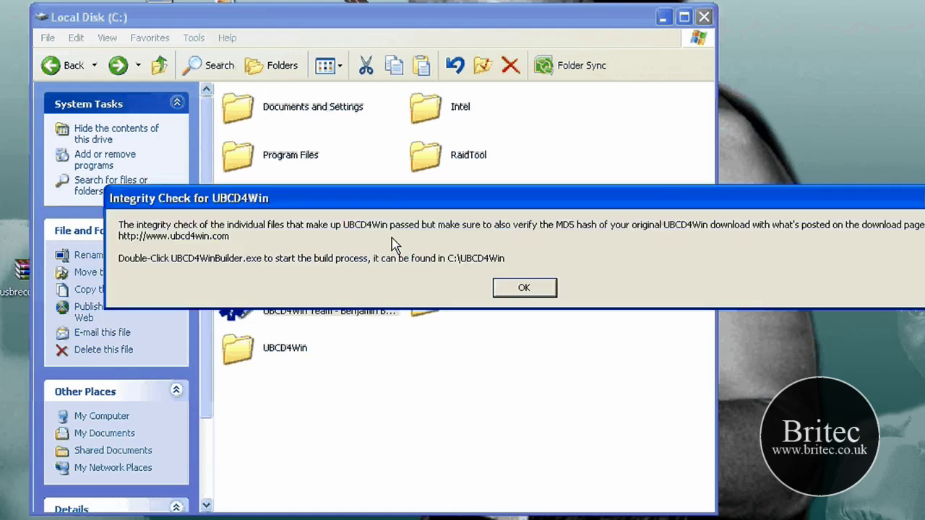
click(492, 295)
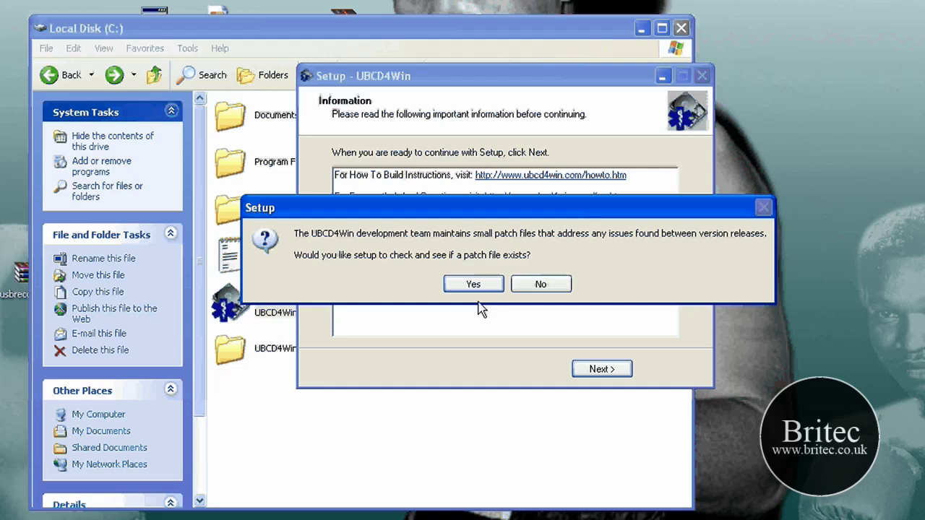
click(480, 285)
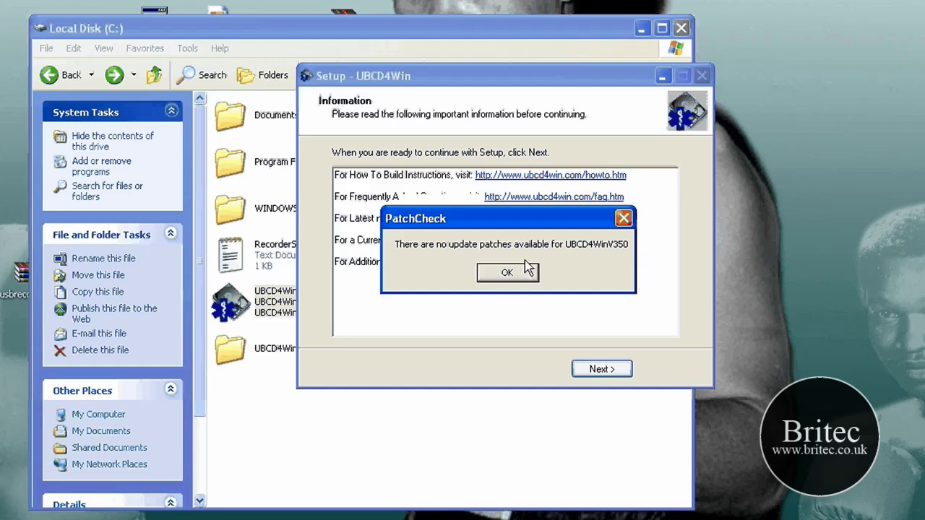
click(510, 276)
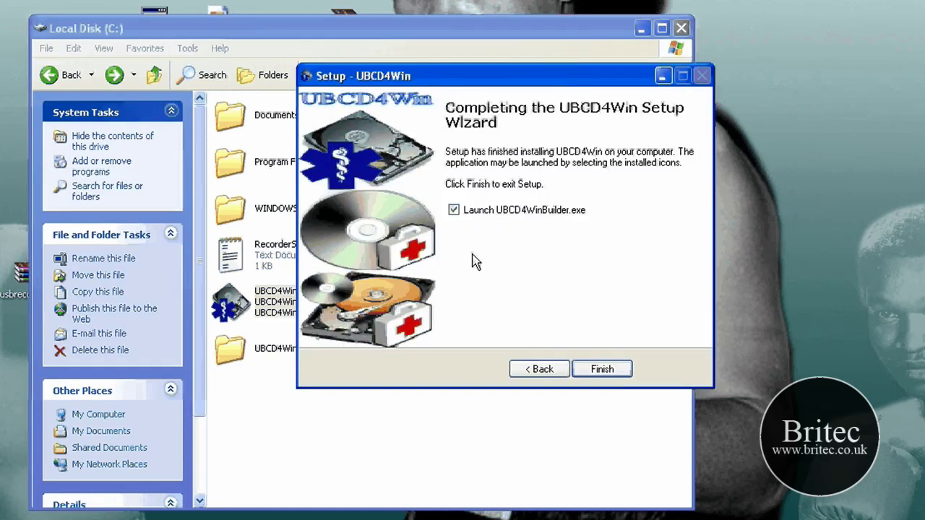
Step: Finish setup with UBCD4WinBuilder.exe launching, close the drive C window, and accept the PE Builder license
click(602, 370)
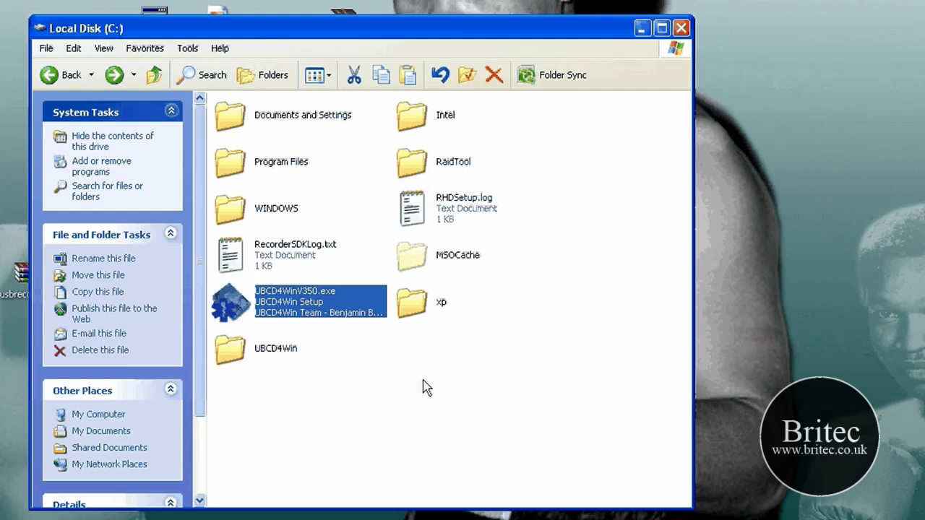
click(682, 29)
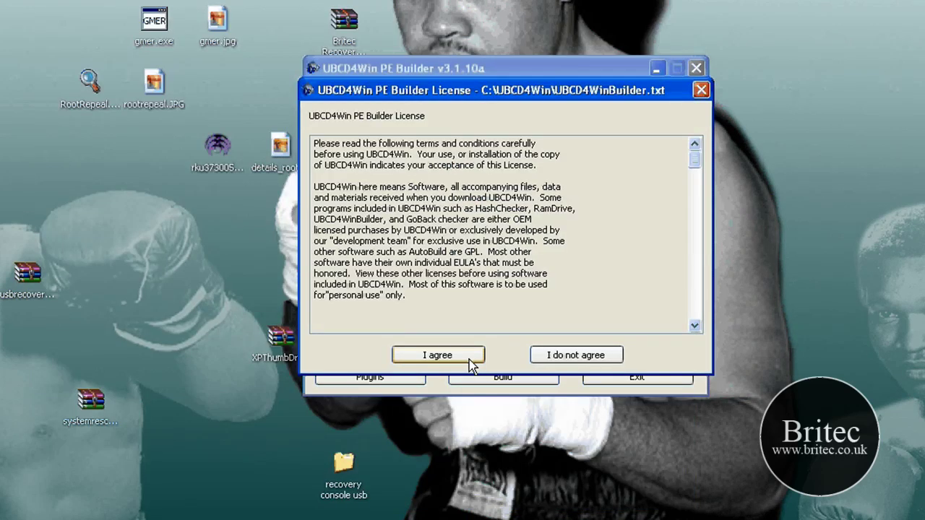
click(469, 357)
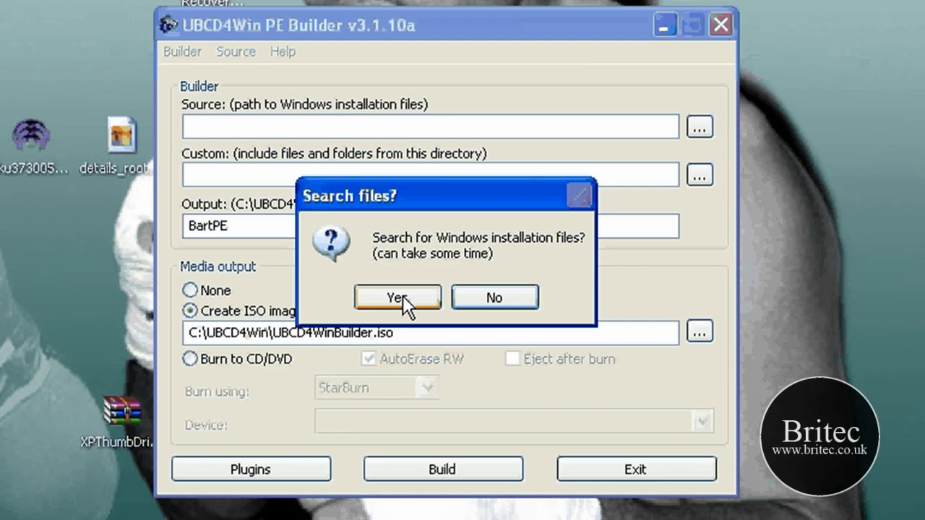
Step: Decline the automatic search for Windows installation files and set the builder's source path to C:\xp
click(503, 303)
click(699, 127)
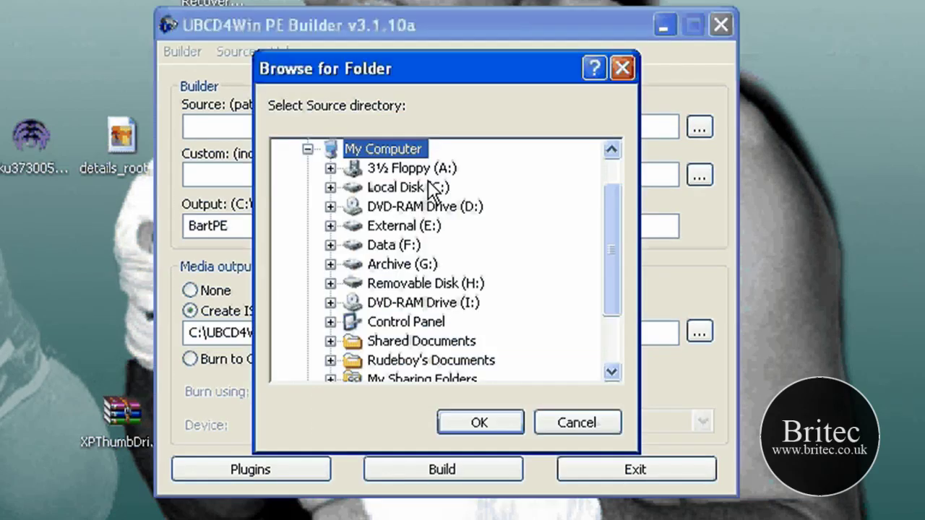
drag(607, 233, 607, 279)
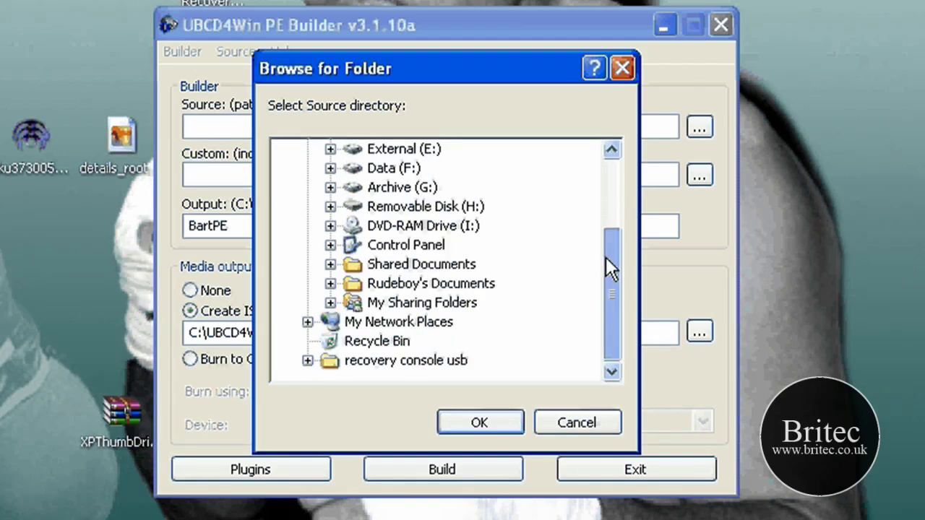
scroll(377, 308, up, 2)
click(389, 225)
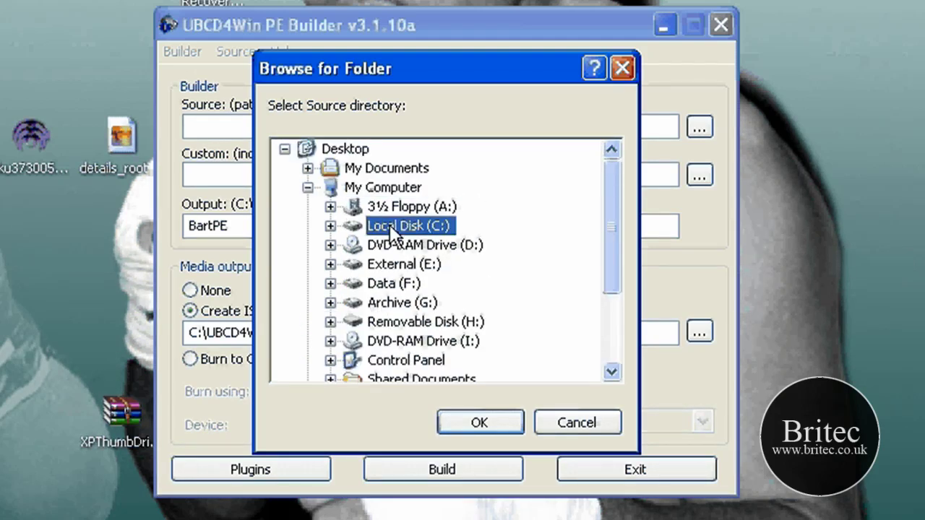
double_click(390, 224)
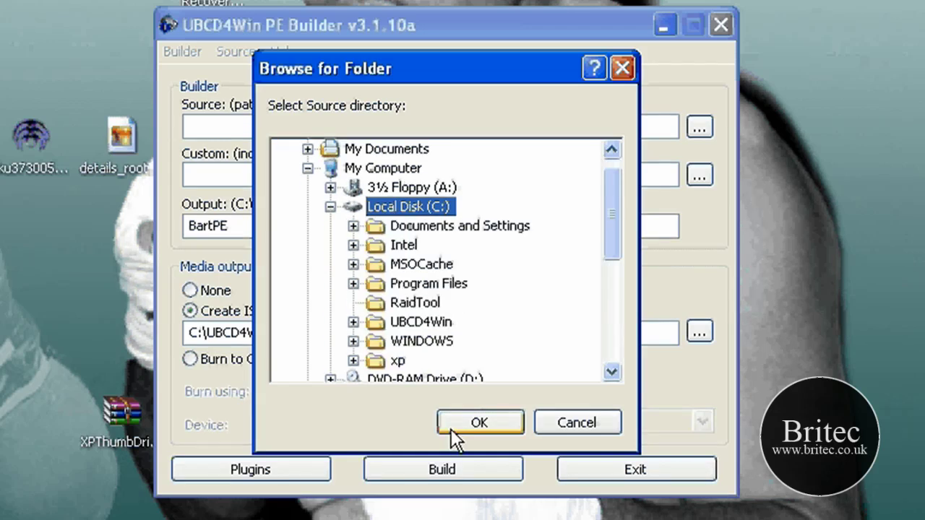
key(x)
click(473, 422)
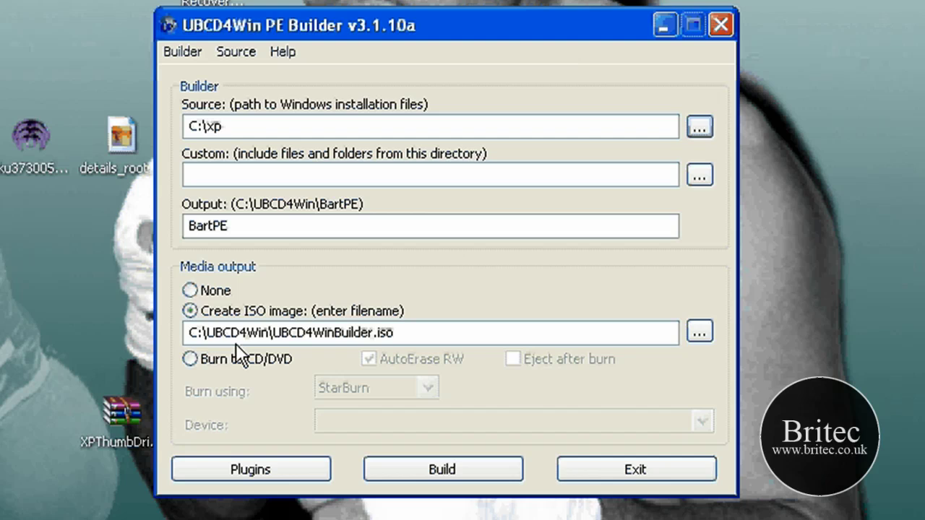
Step: Open the builder's plugin list and launch the configuration of the SUPERAntiSpyware plugin
click(274, 470)
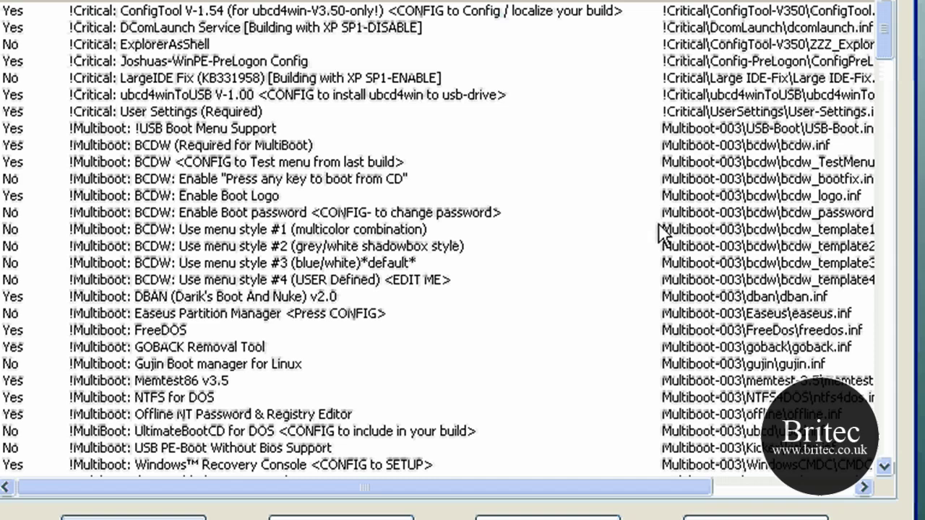
drag(891, 25, 897, 100)
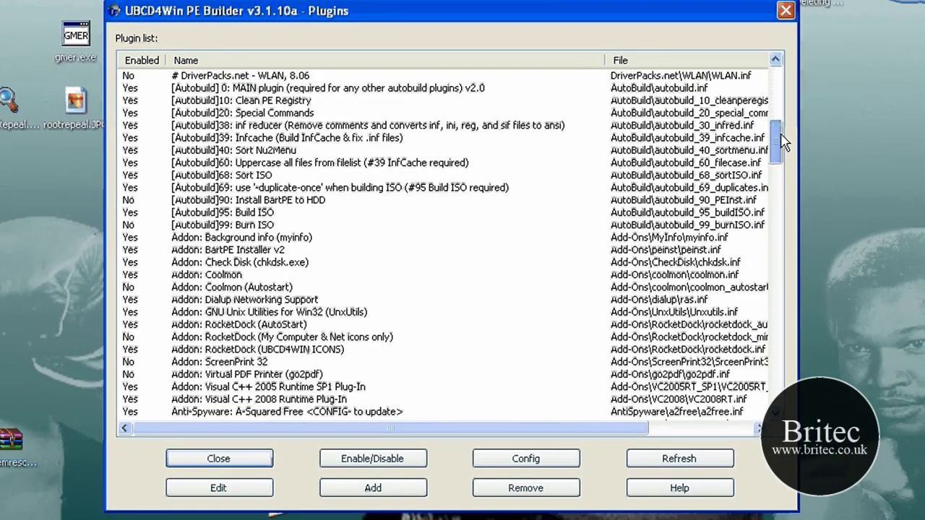
scroll(135, 140, down, 2)
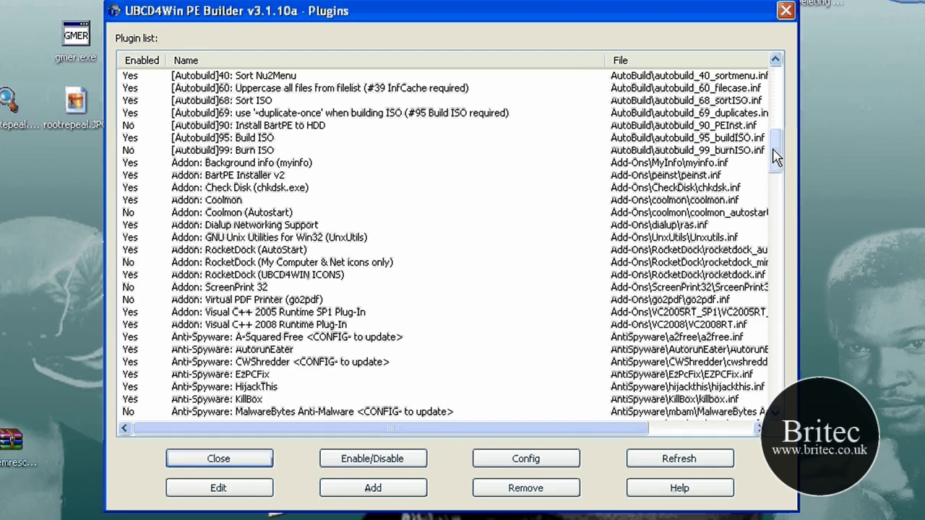
drag(775, 157, 784, 170)
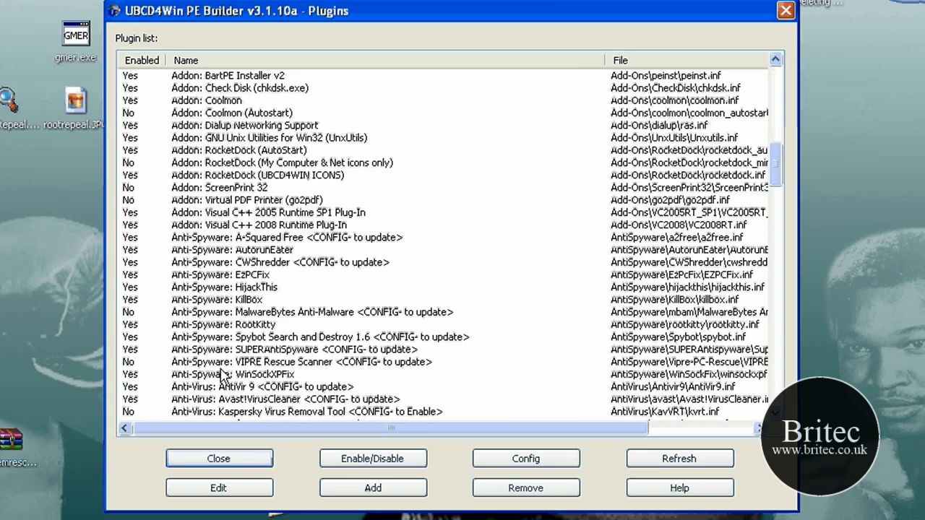
click(273, 352)
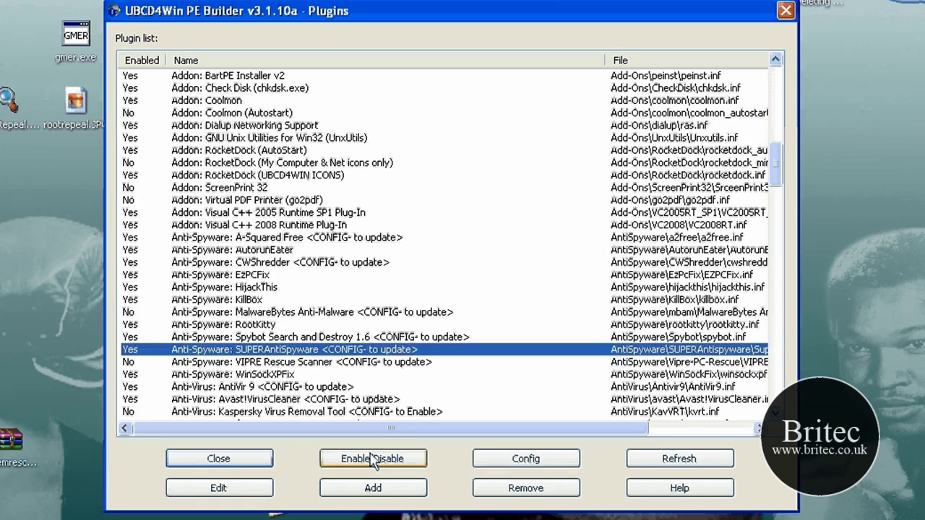
click(566, 465)
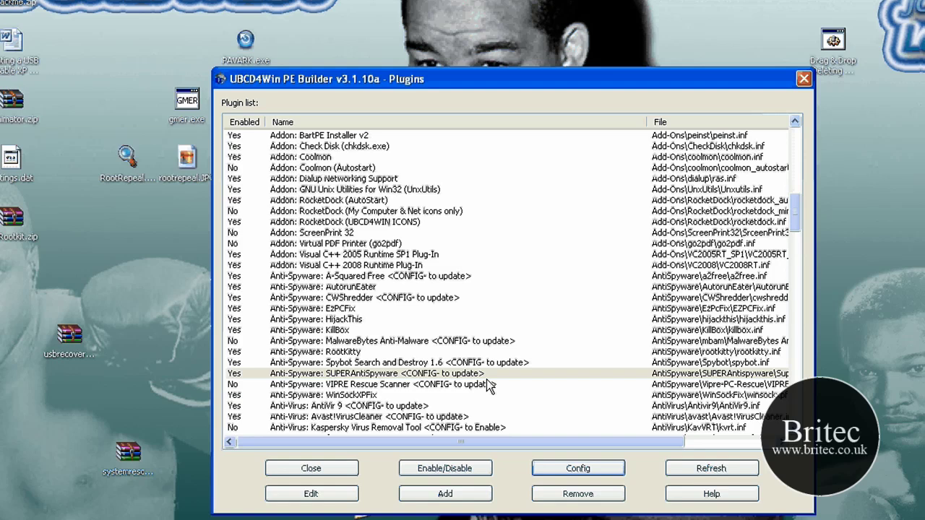
Step: Run the update configuration of the AntiVir 9 plugin and close the plugin list
click(326, 407)
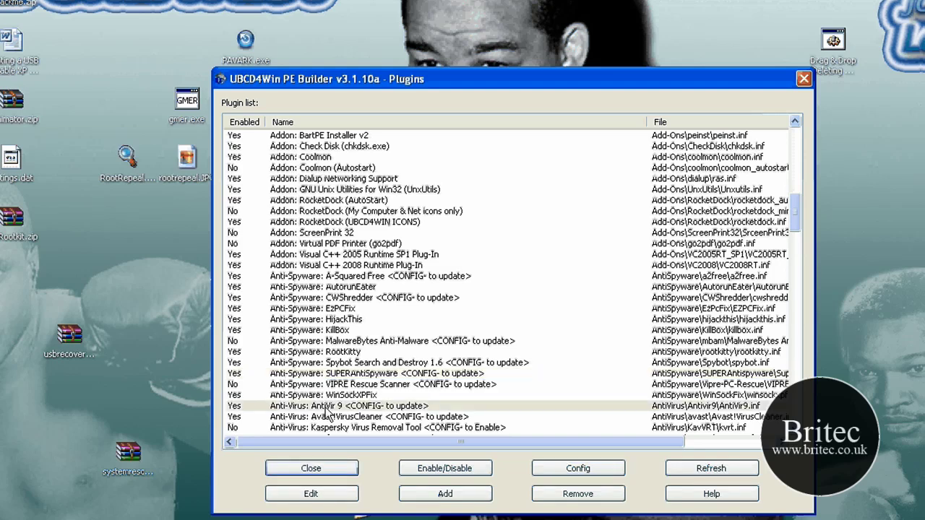
click(326, 410)
click(609, 472)
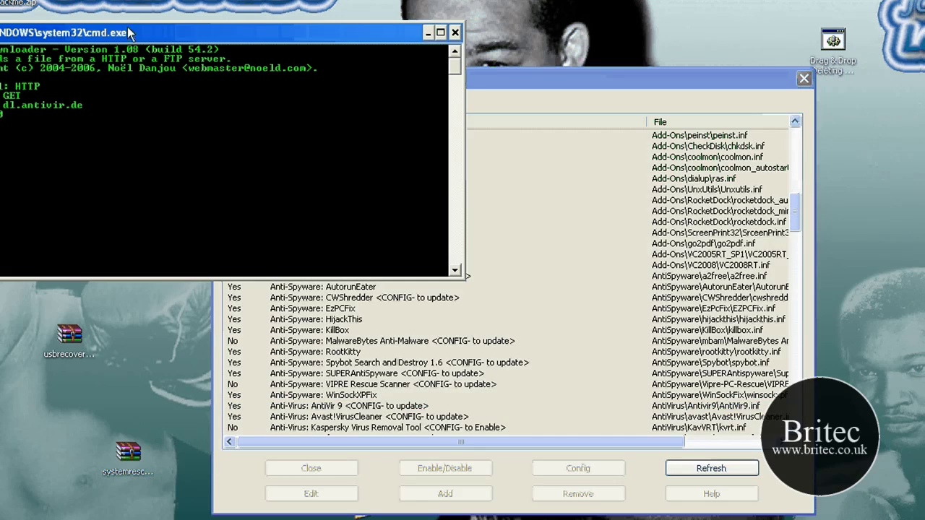
drag(129, 33, 398, 80)
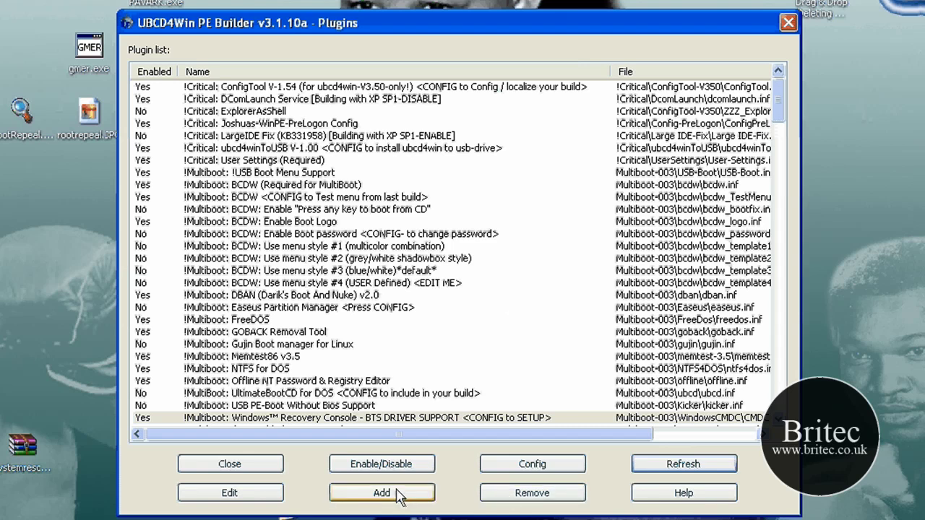
click(264, 468)
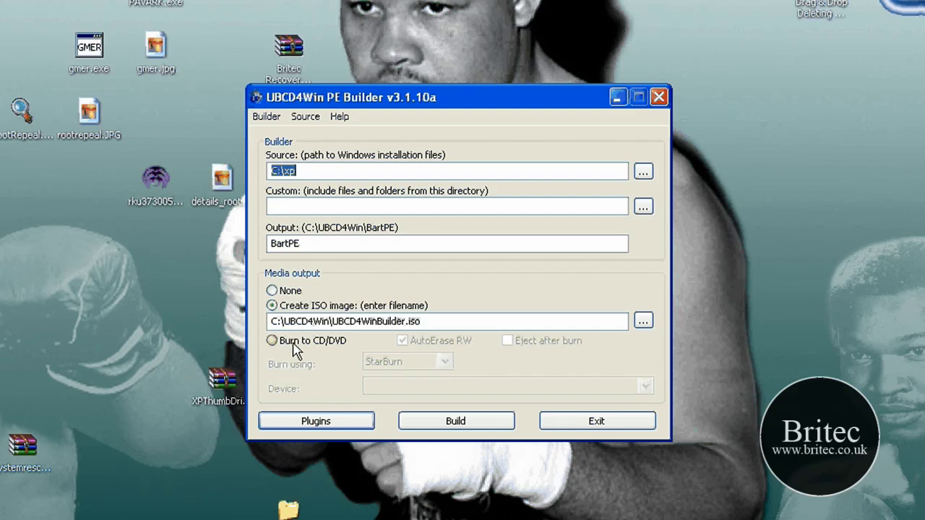
Step: Build the ISO image, creating the C:\UBCD4Win\BartPE directory and agreeing to the Windows license, and exit the builder once it finishes
click(471, 424)
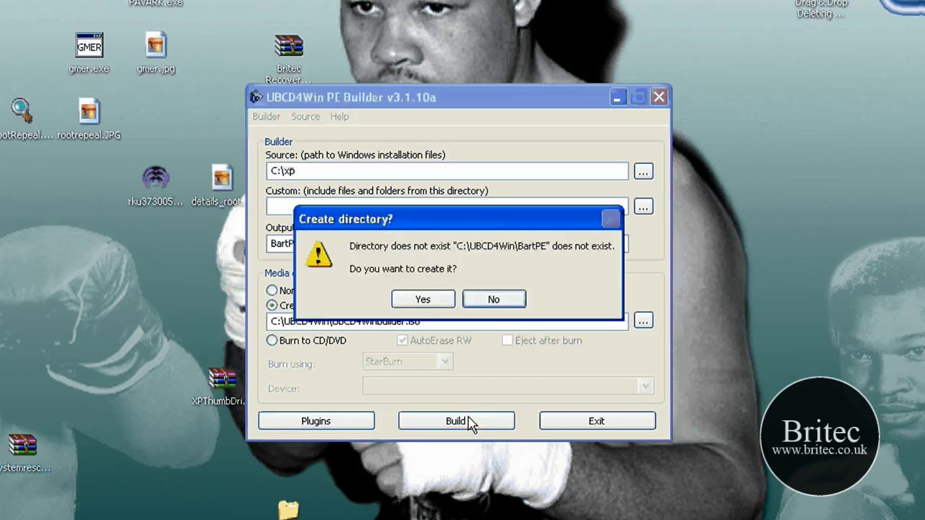
click(419, 300)
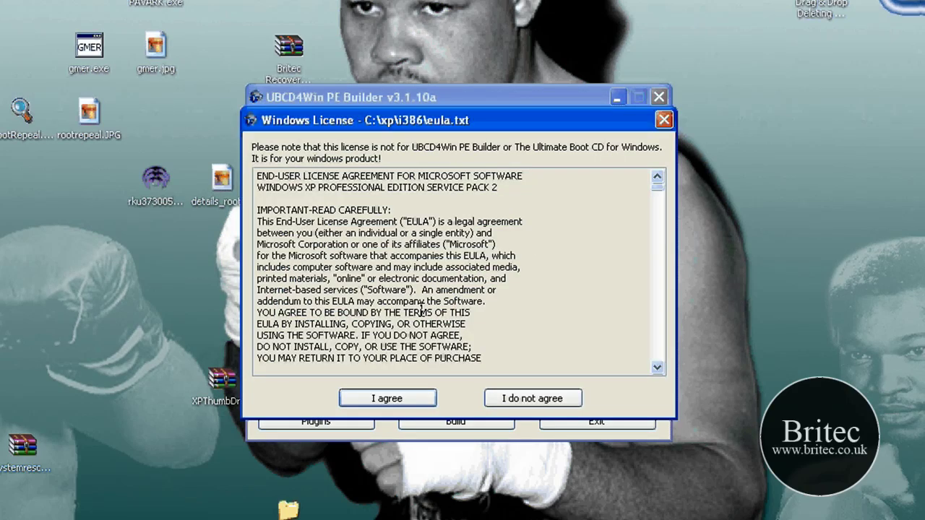
key(Return)
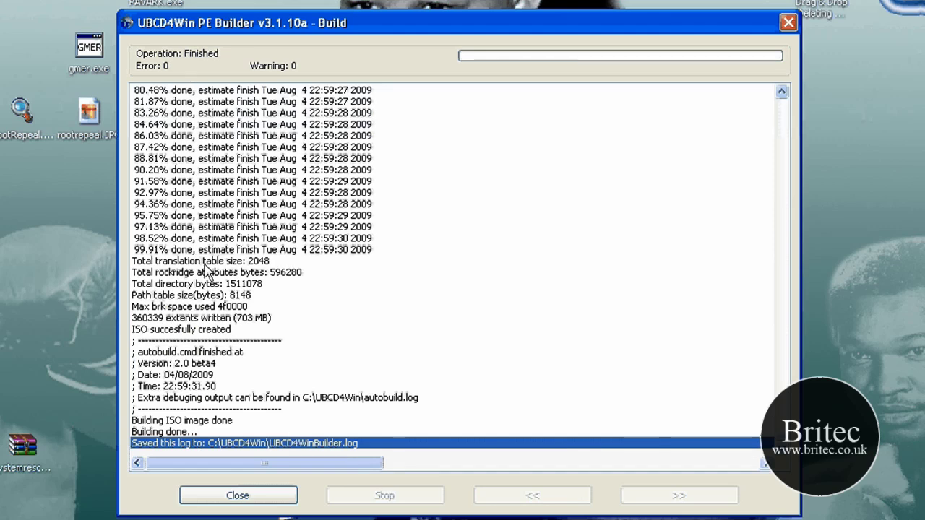
click(273, 497)
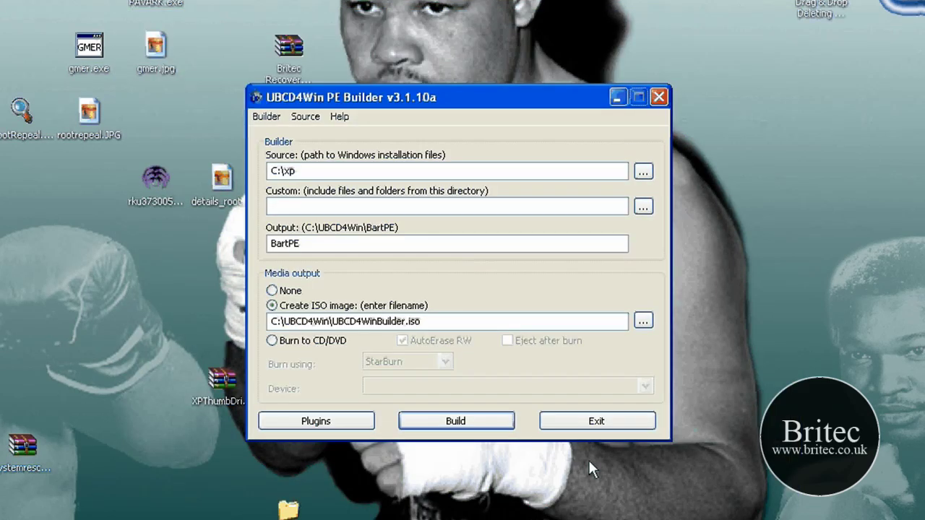
click(598, 425)
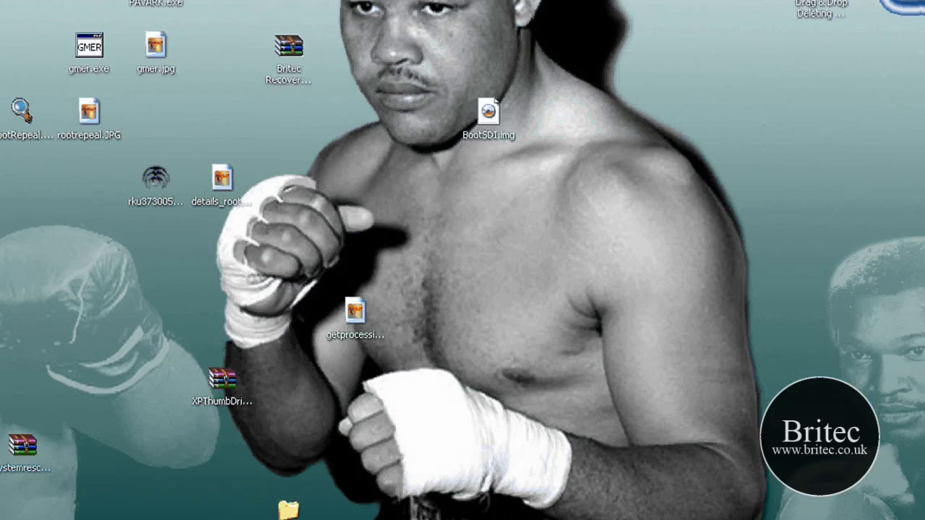
Step: Open the UBCD4Win folder on drive C and look through the files produced by the build
key(super+e)
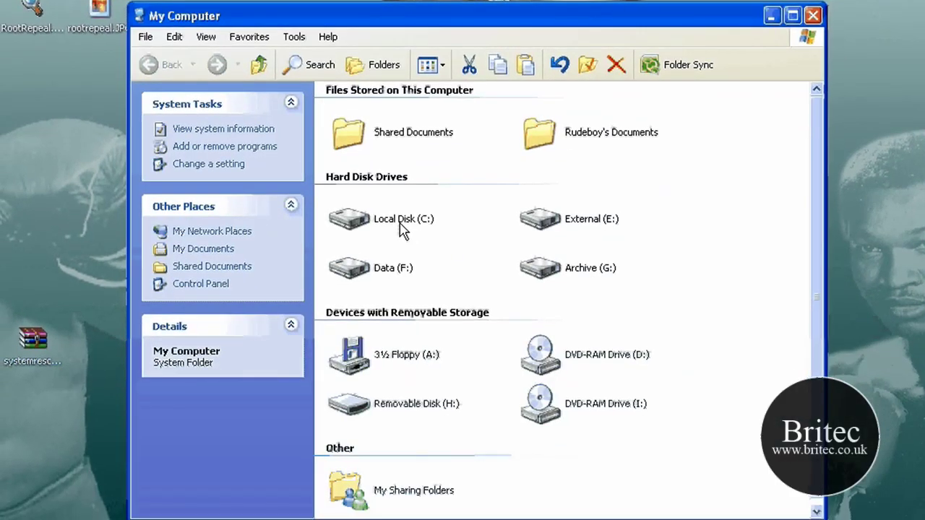
double_click(403, 229)
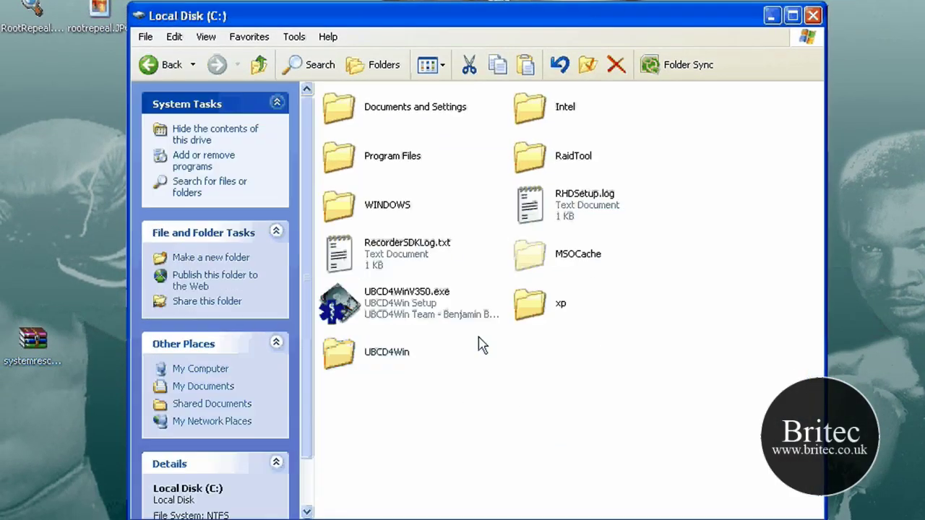
double_click(381, 375)
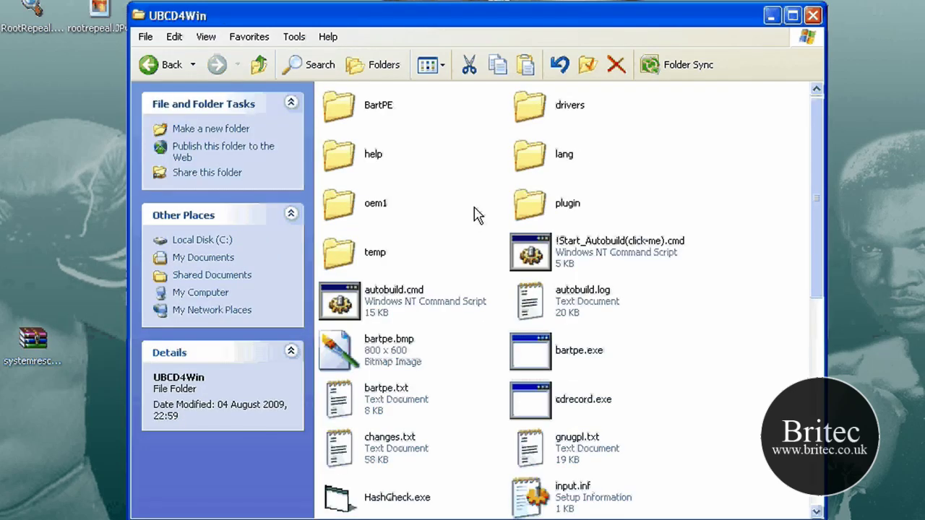
scroll(584, 401, down, 10)
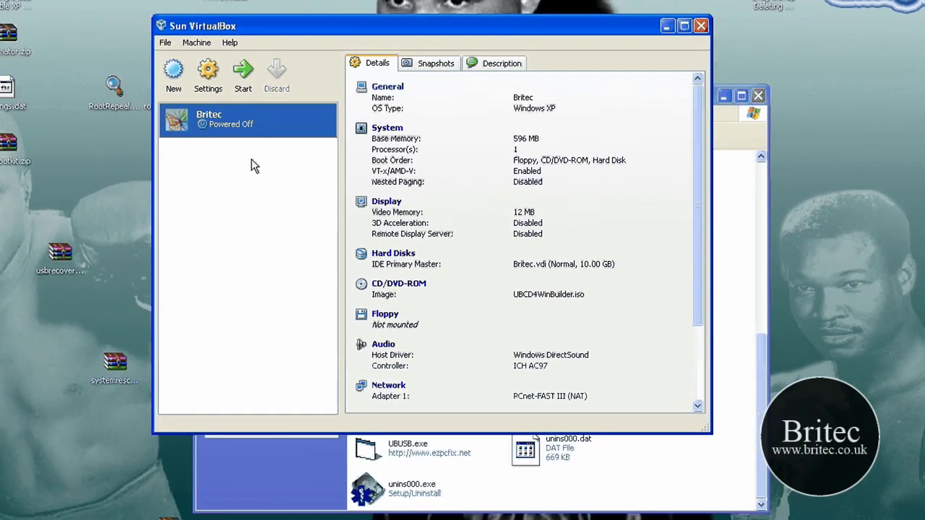
Step: In Sun VirtualBox, start the Britec virtual machine and boot it into "The Ultimate Boot CD for Windows"
click(246, 87)
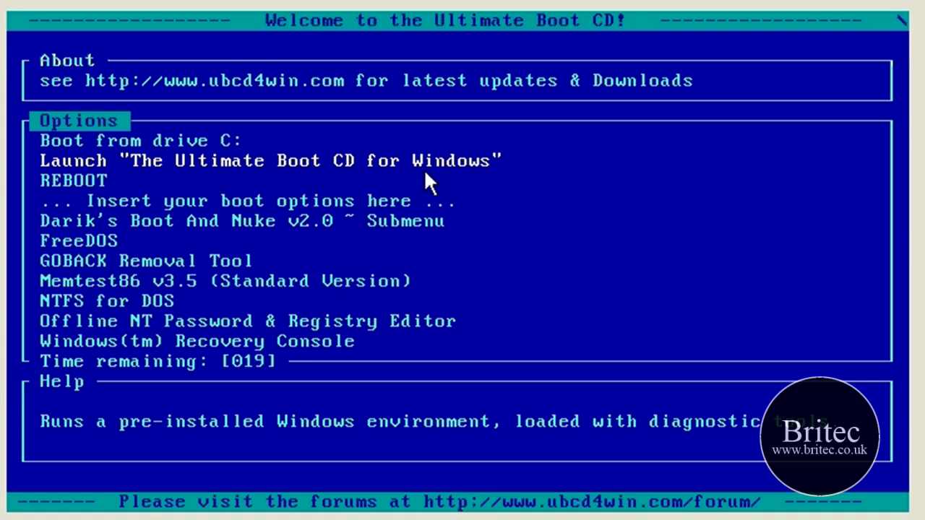
key(Down)
key(Up)
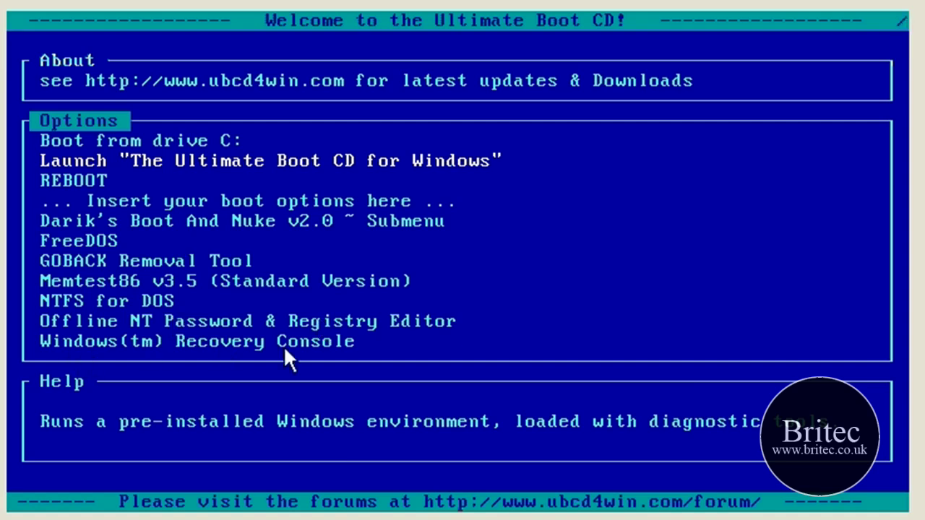
key(Return)
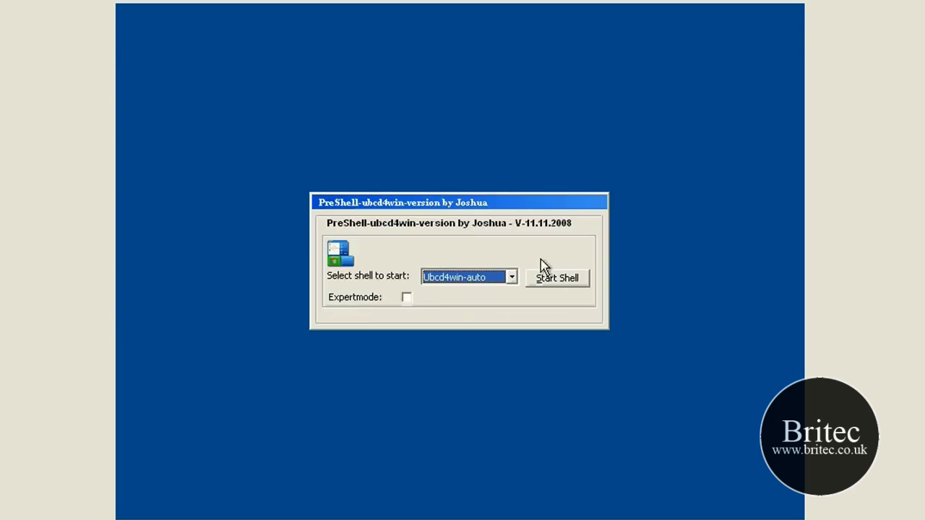
Step: Start the Ubcd4win-auto shell and enable network support with the Dynamic IP Address (DHCP) profile, accepting the Ethernet adapter settings
click(544, 284)
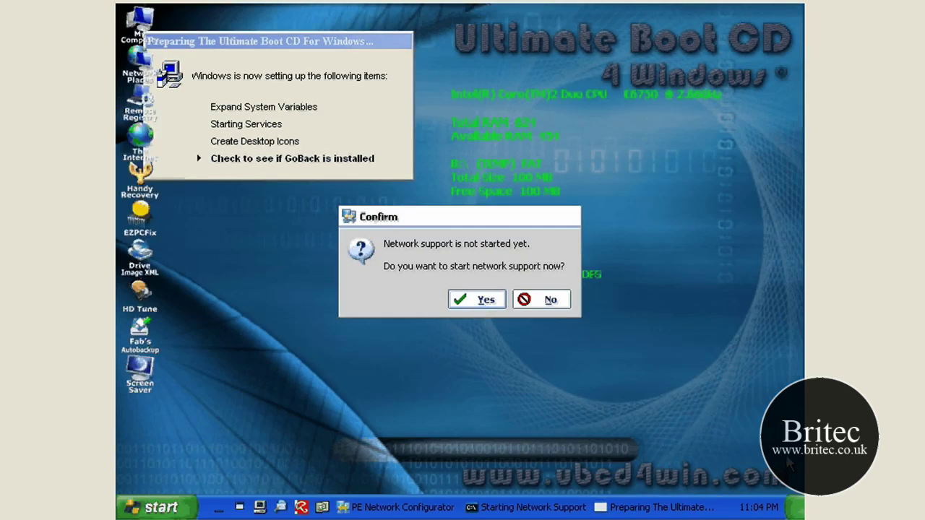
click(476, 300)
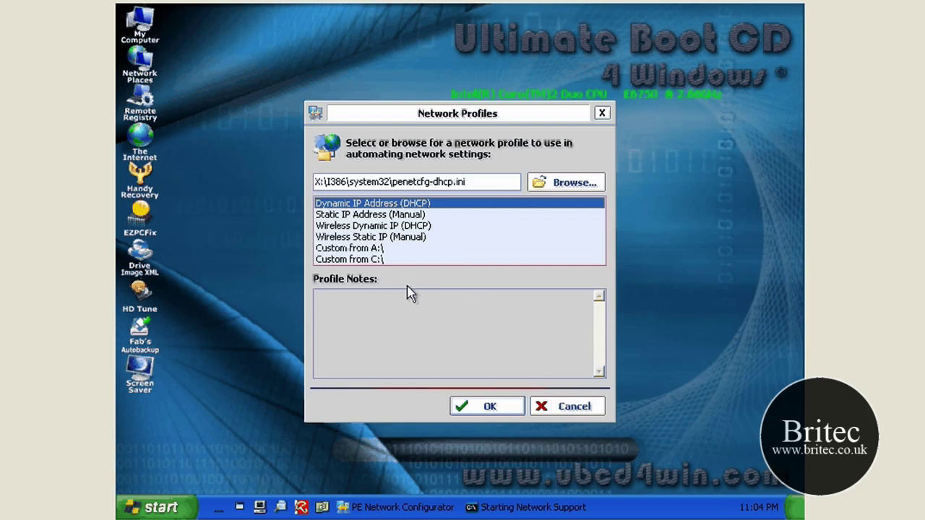
click(474, 408)
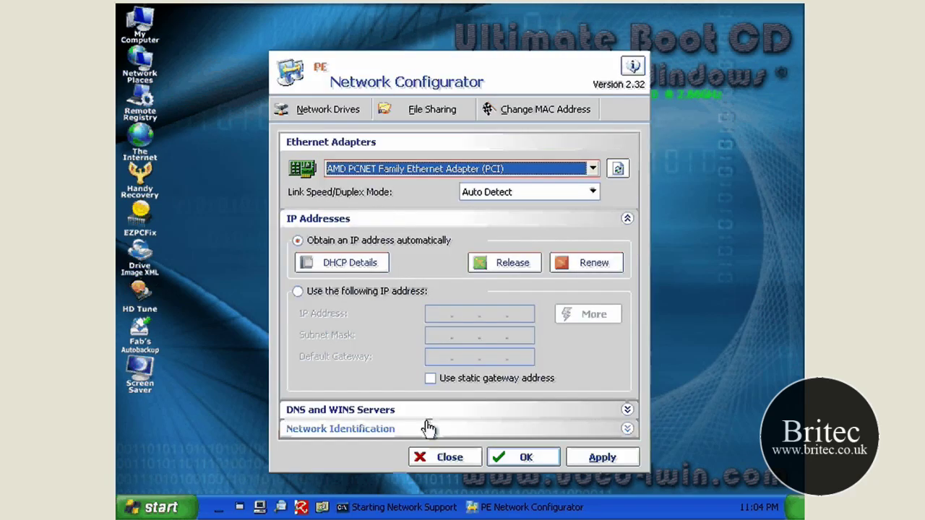
click(522, 458)
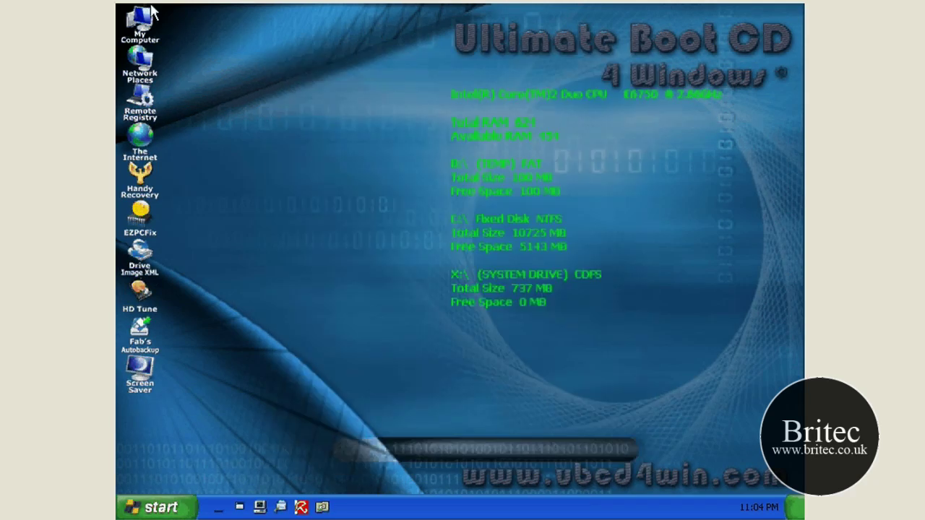
Step: Examine the Control Panel entries and program categories offered in the booted environment
click(149, 508)
mouse_move(197, 361)
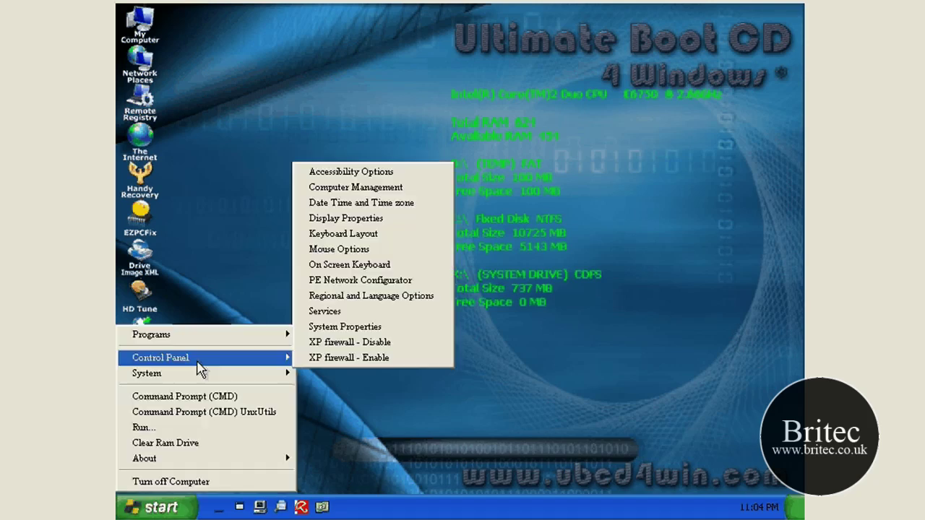
mouse_move(196, 342)
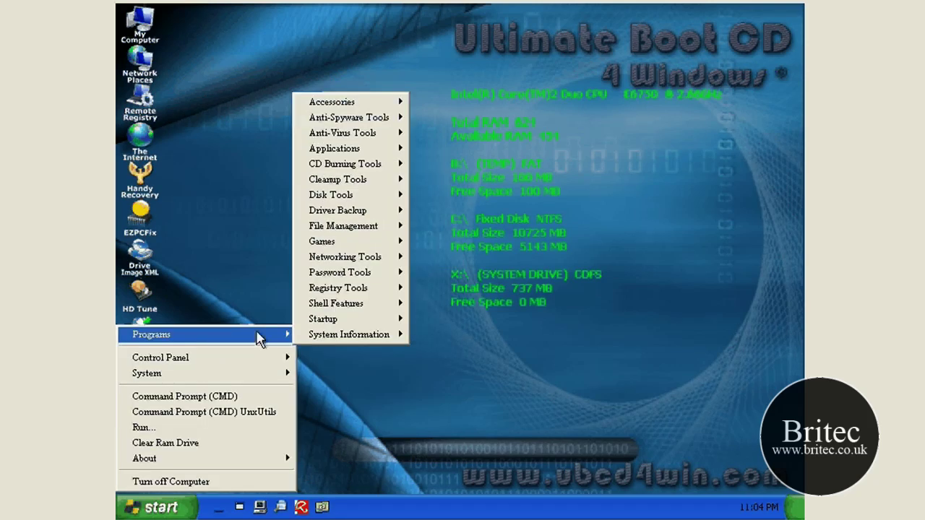
mouse_move(346, 119)
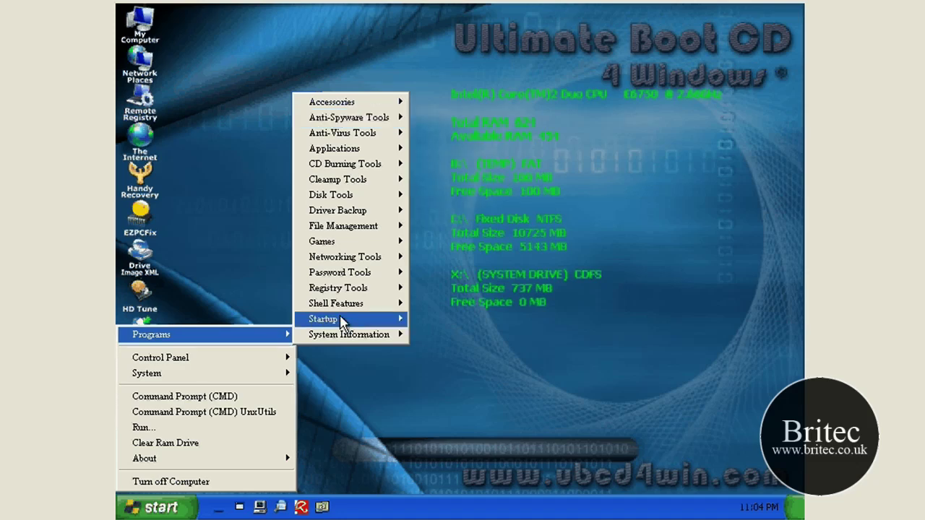
click(233, 218)
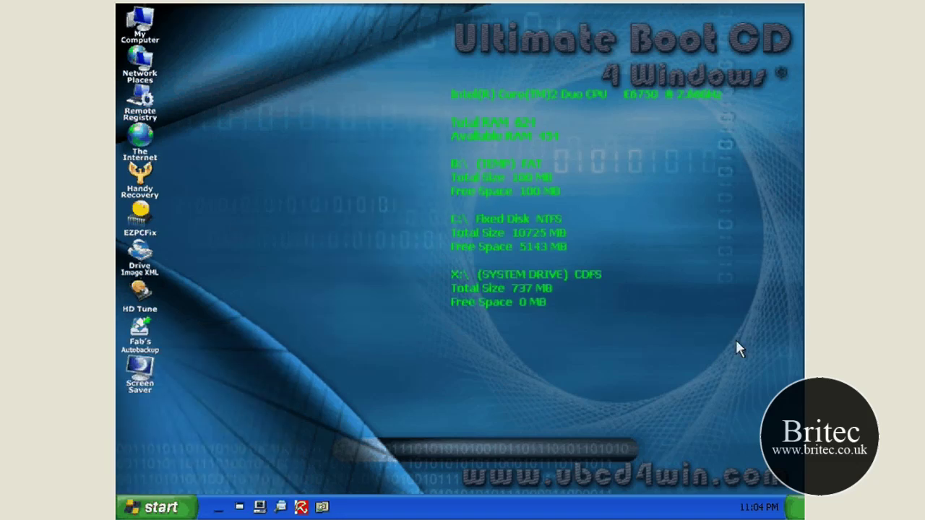
Step: Open My Computer in the booted environment to view its available drives
double_click(132, 27)
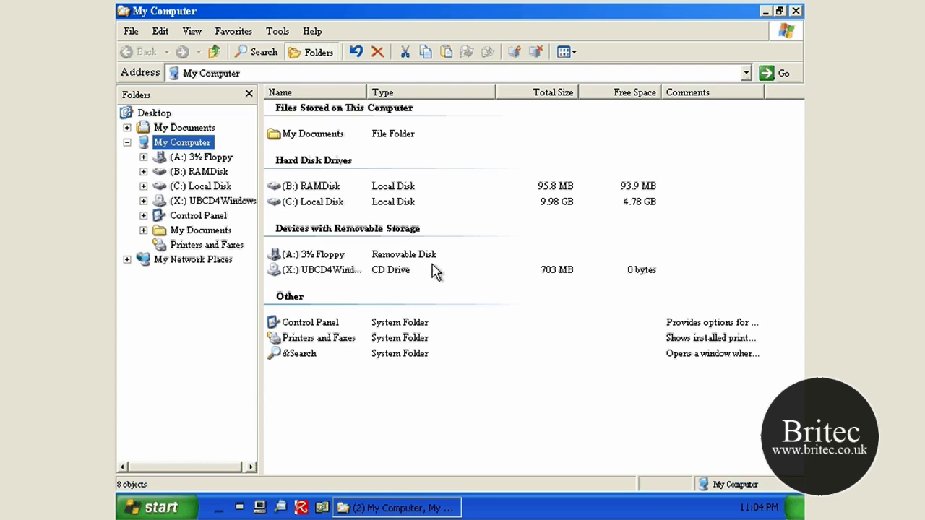
key(ctrl+alt+Delete)
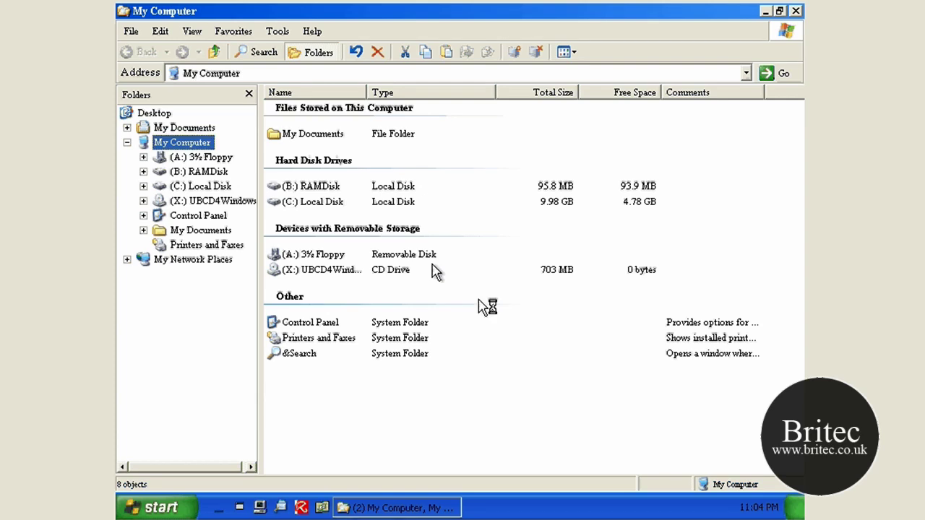